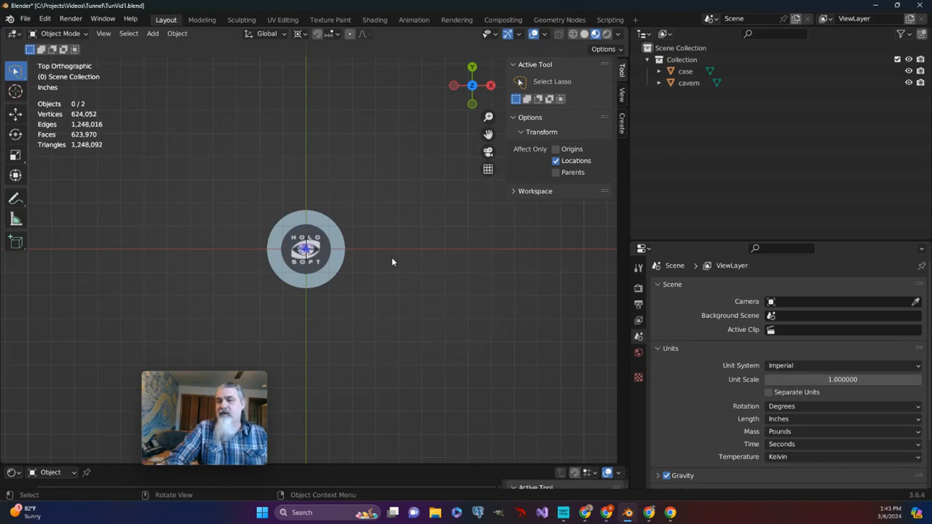
- Add a Bezier circle curve at the scene origin and set its radius to 1 inch
scroll(389, 259, "up", 4)
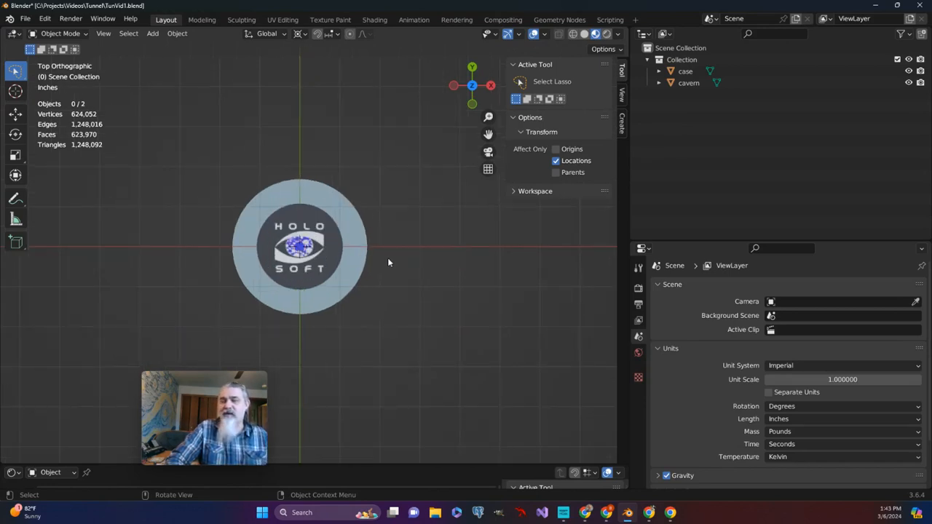
scroll(388, 258, "down", 4)
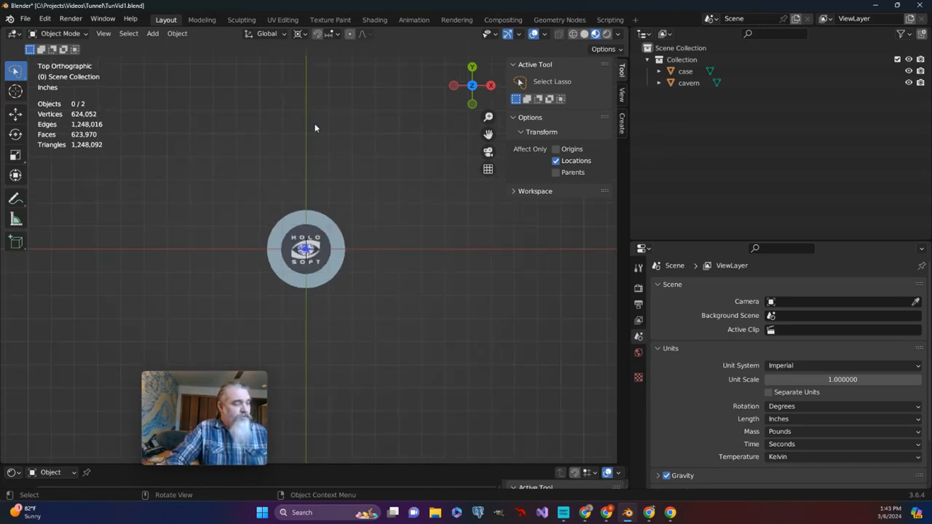
key("shift+a")
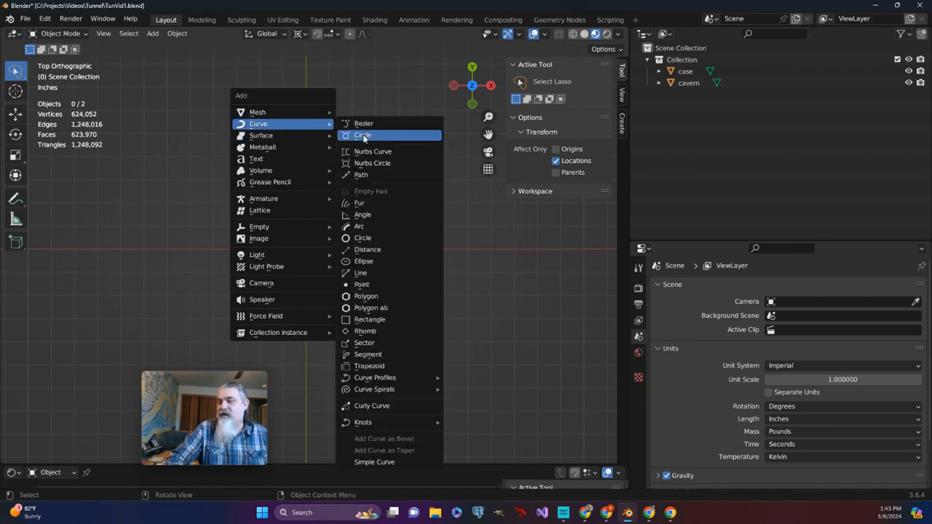
left_click(363, 135)
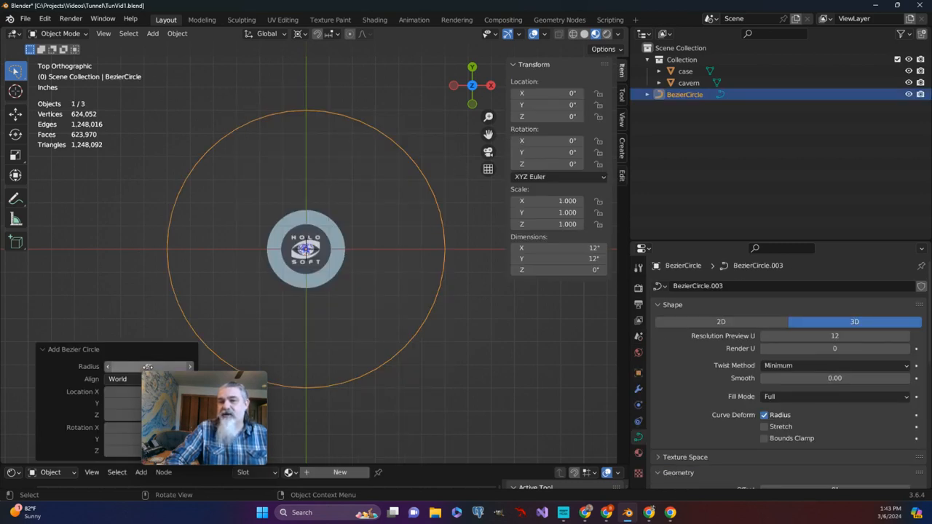
left_click_drag(374, 245, 366, 241)
left_click(151, 367)
type("1")
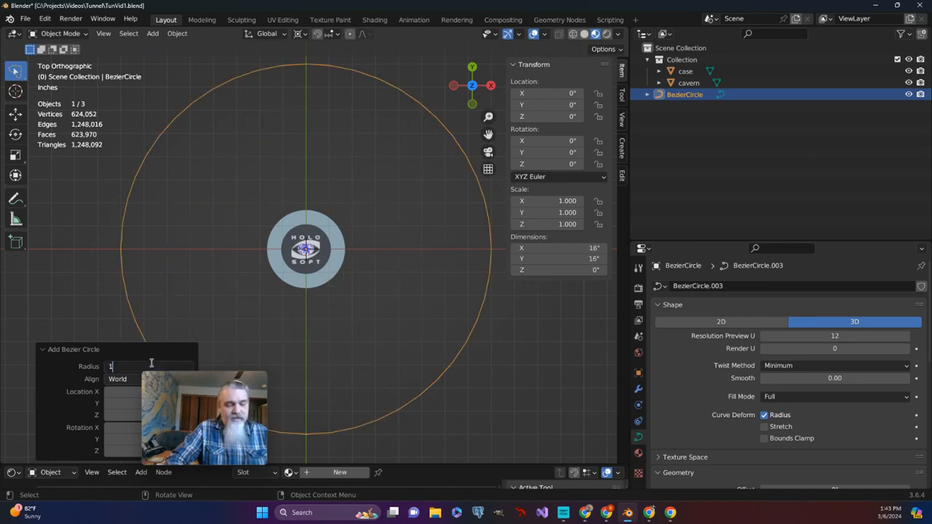
key("Return")
- Add a text object at the scene origin and set its radius to 0.5 inch
scroll(307, 319, "up", 8)
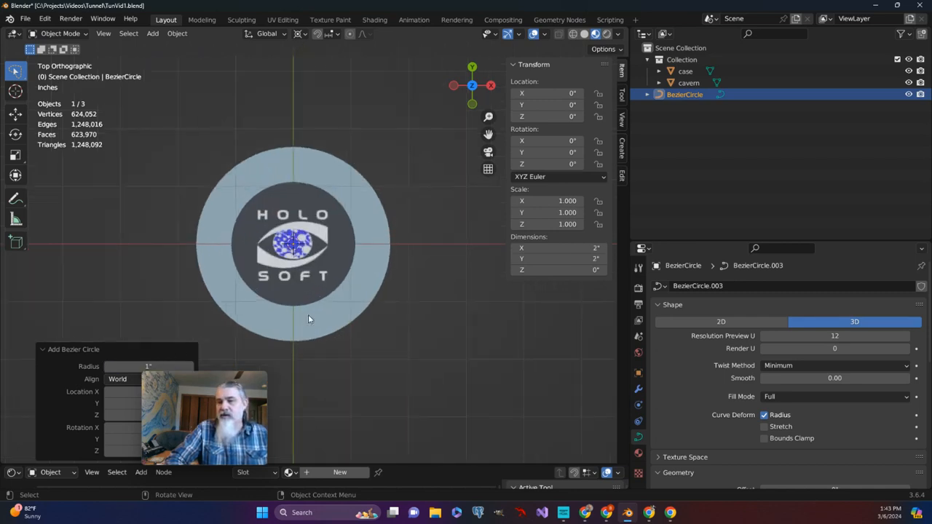
scroll(306, 320, "down", 3)
middle_click_drag(303, 323, 298, 290)
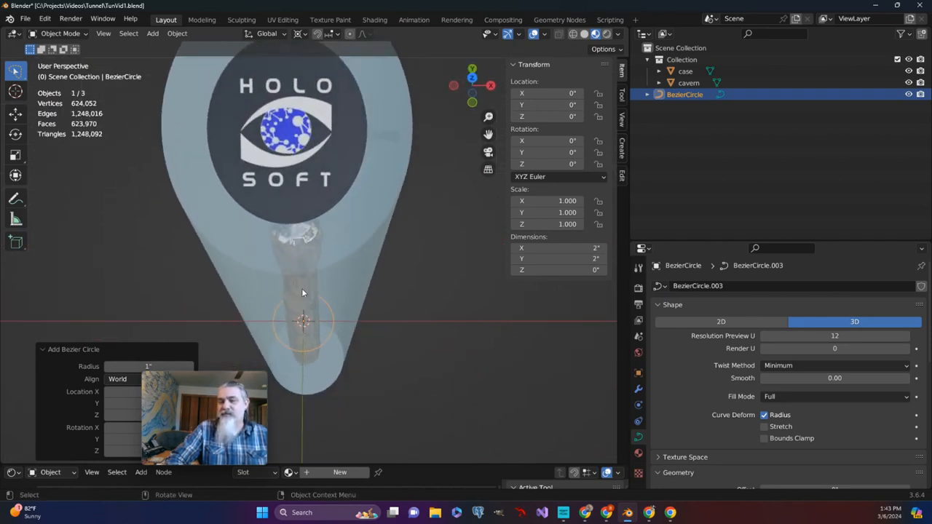
middle_click_drag(326, 360, 326, 350)
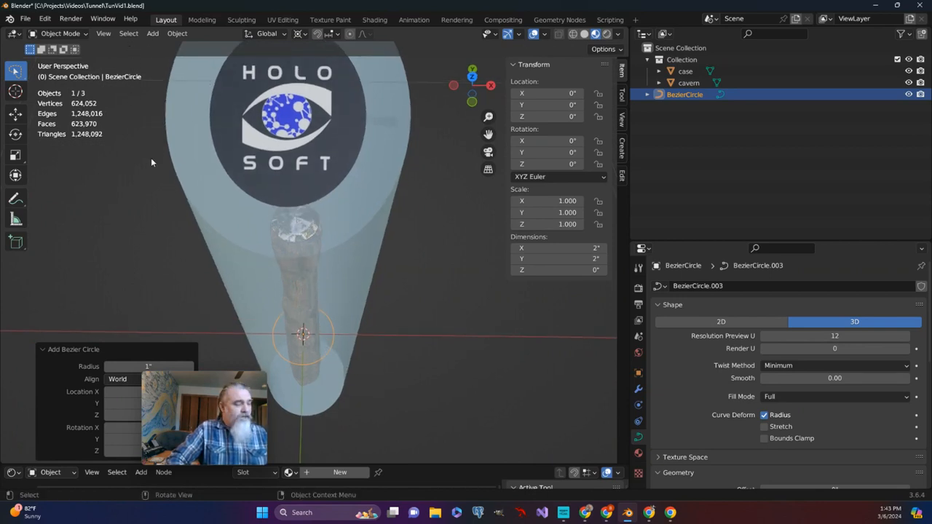
left_click(152, 34)
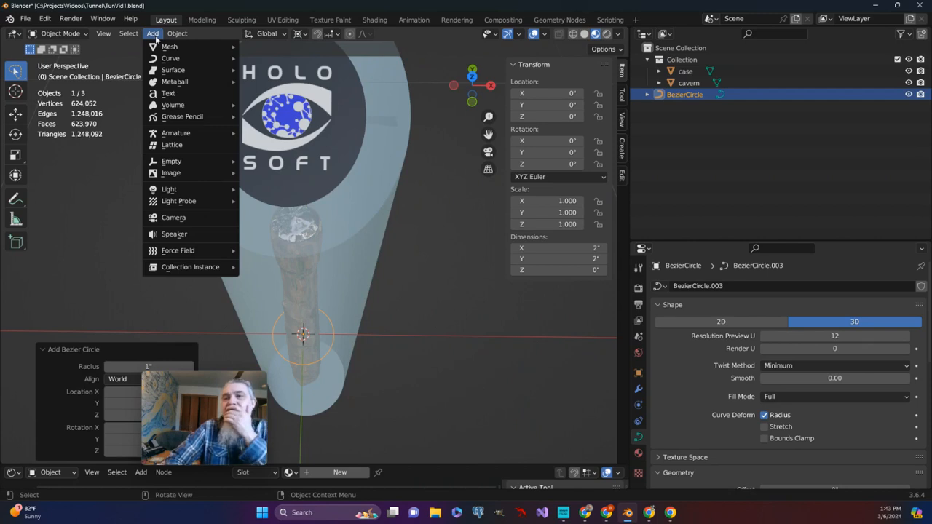
mouse_move(167, 59)
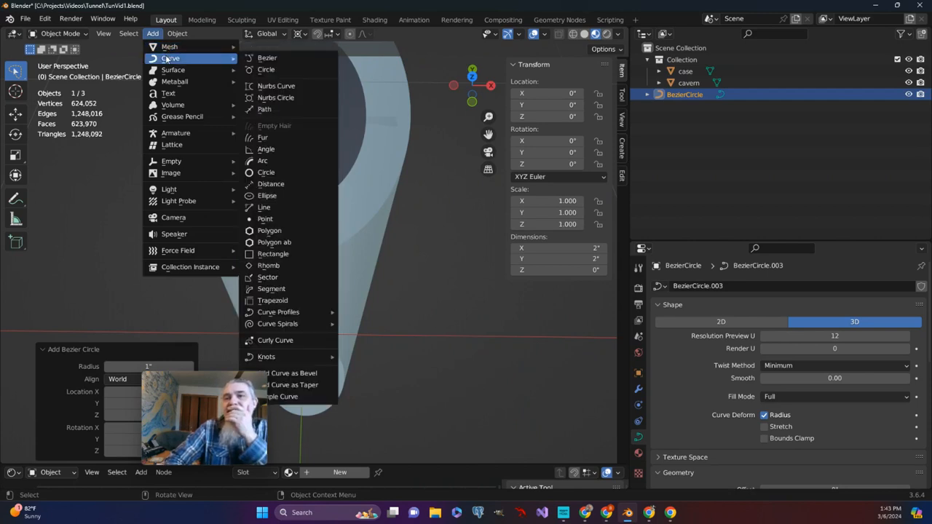
left_click(169, 94)
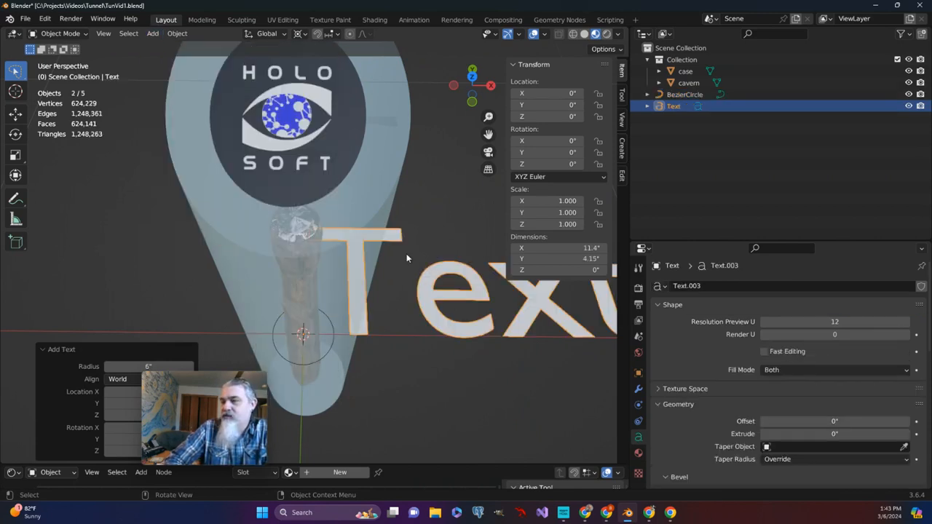
scroll(407, 254, "down", 2)
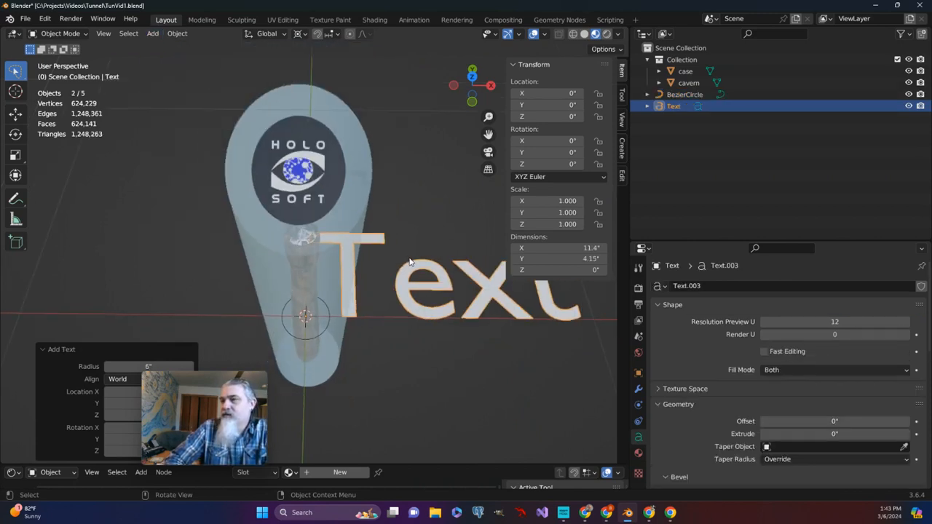
left_click(142, 367)
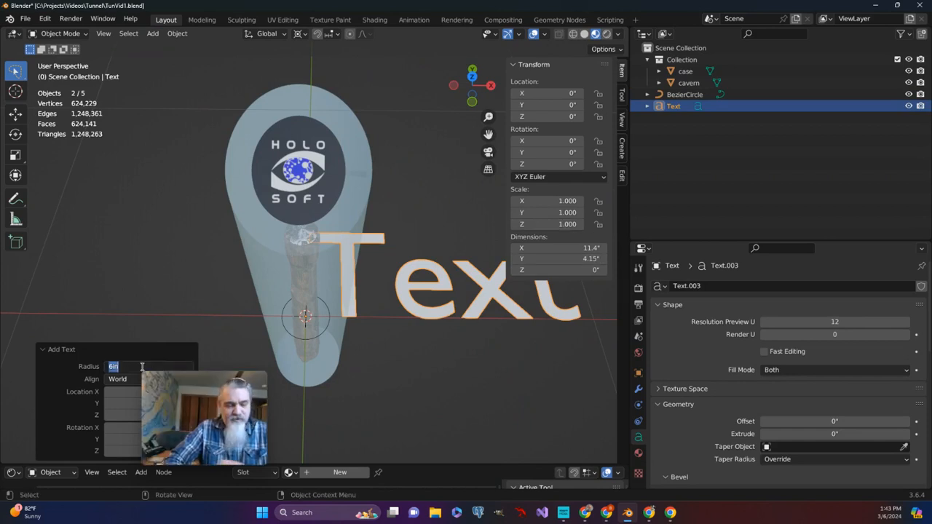
key("BackSpace")
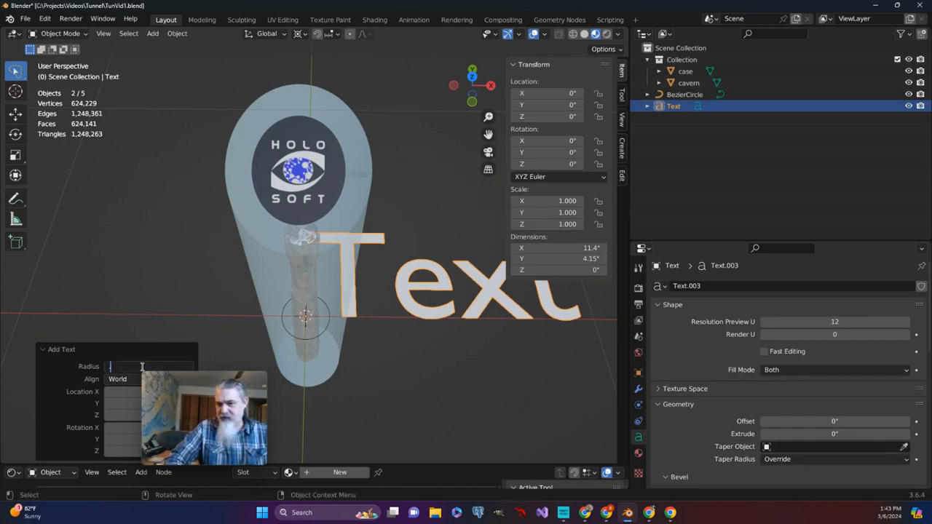
type(".5")
key("Return")
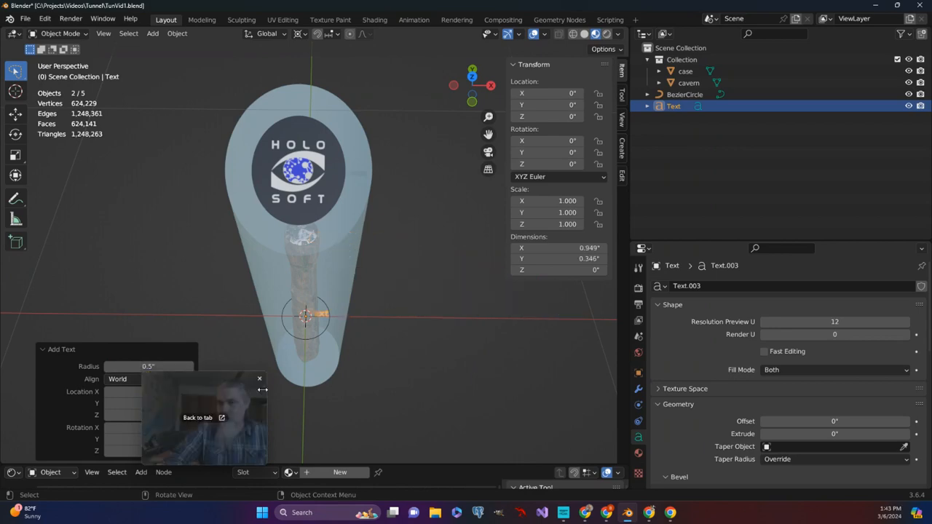
- Replace the text object's default content with "Holosoft" and return to Object Mode
scroll(391, 328, "up", 5)
middle_click_drag(392, 330, 478, 266)
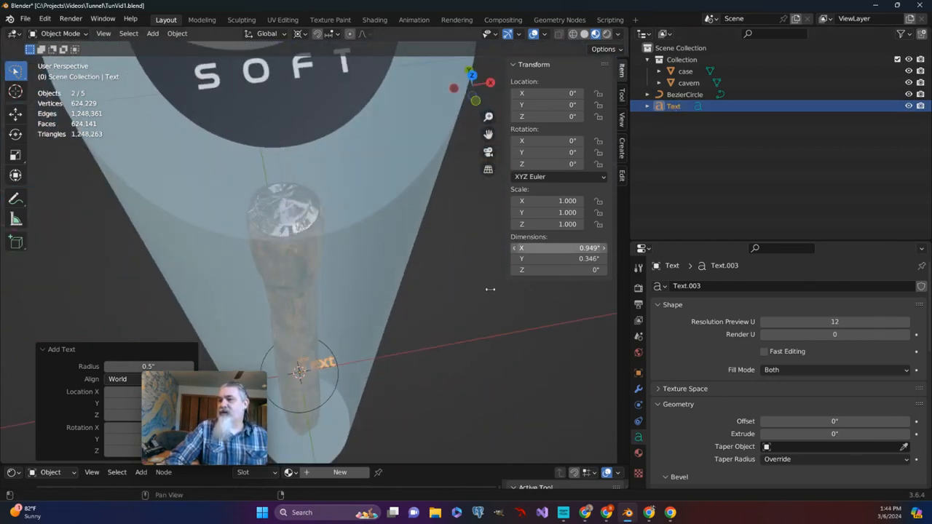
middle_click_drag(327, 369, 308, 374)
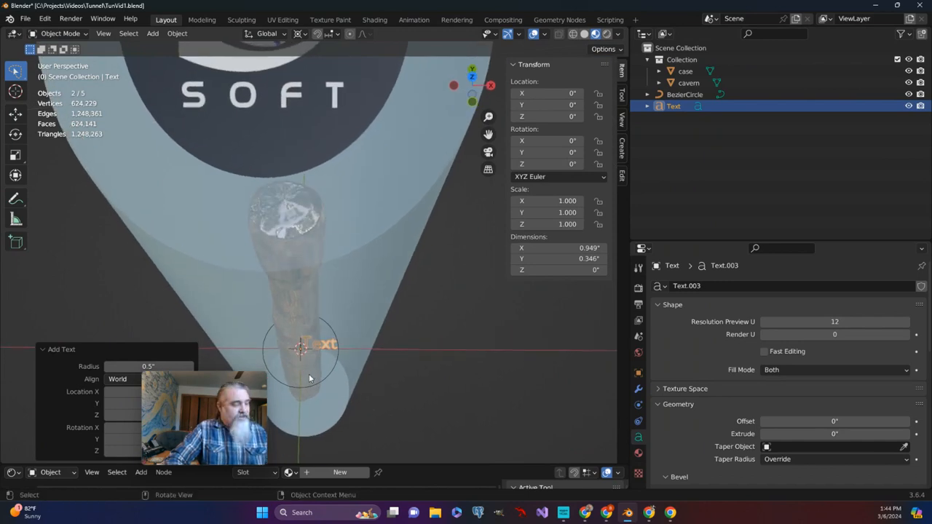
key("Tab")
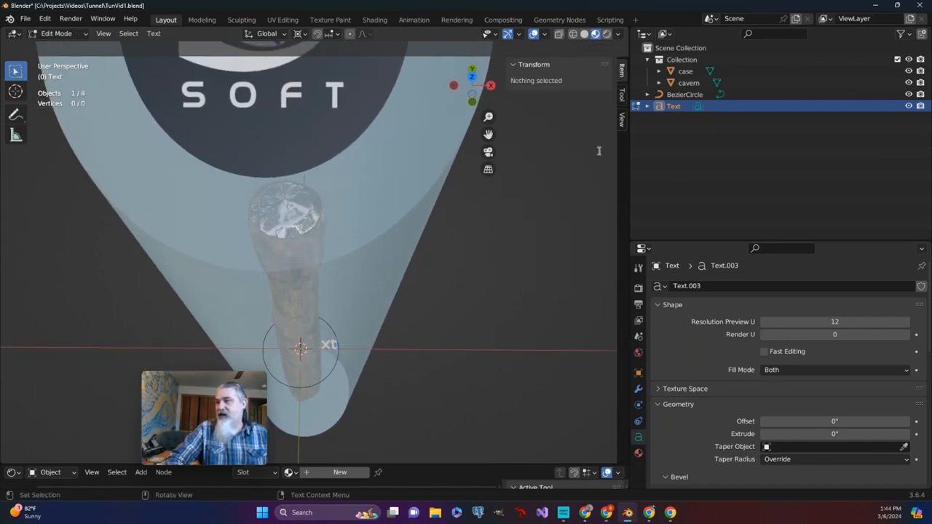
middle_click_drag(362, 350, 349, 361)
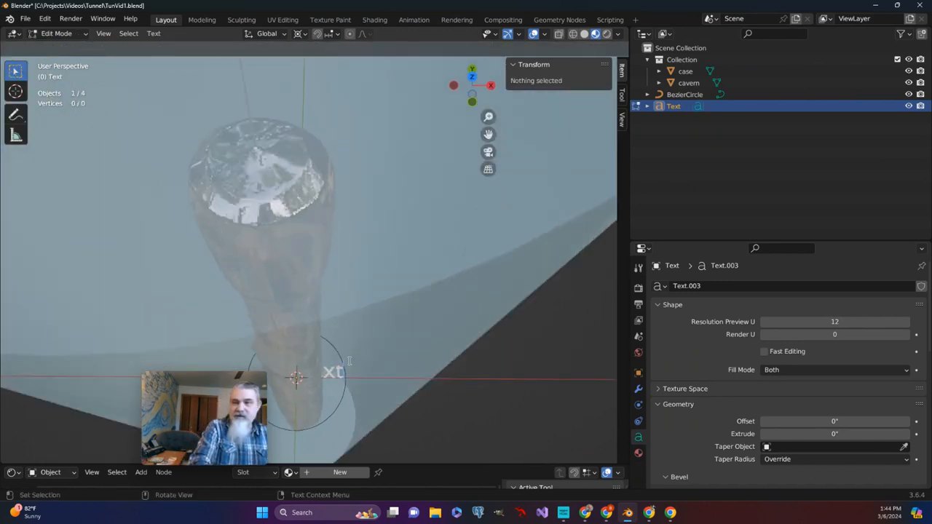
key("BackSpace")
key("BackSpace")
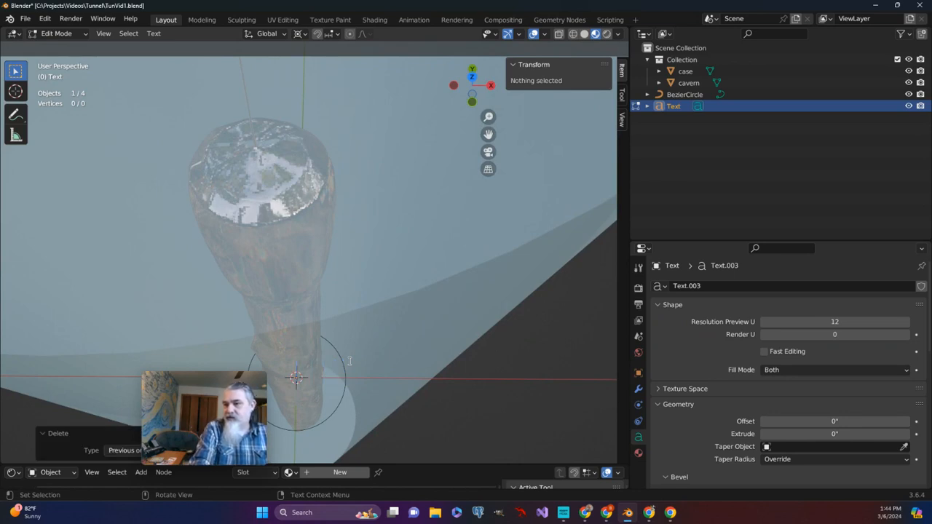
type("o")
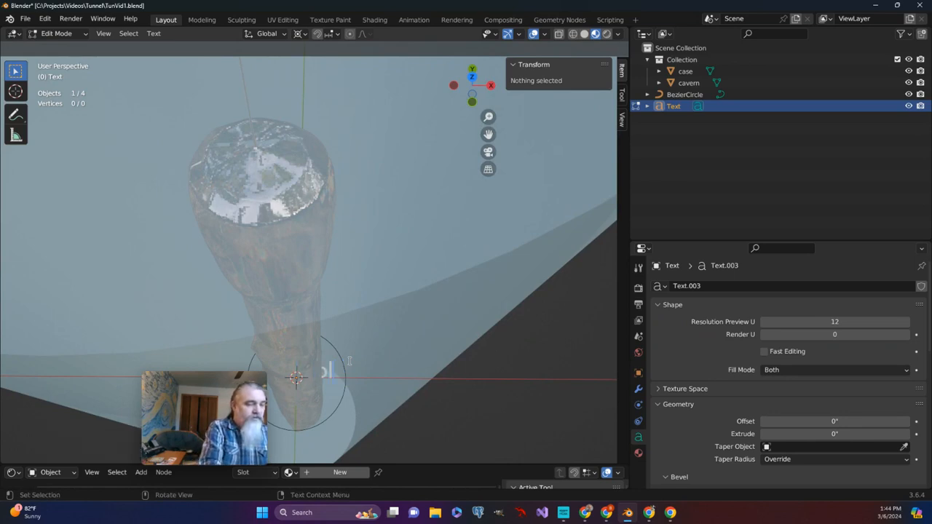
type("losof")
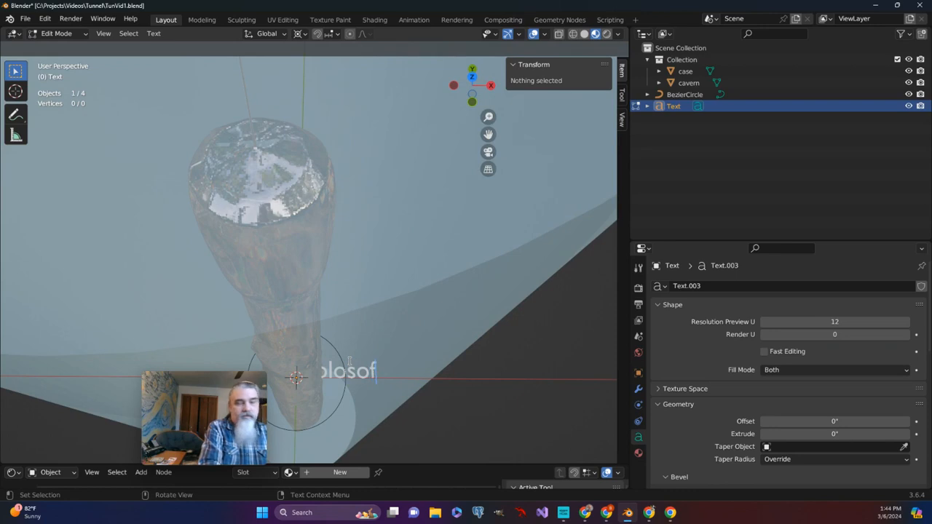
type("t")
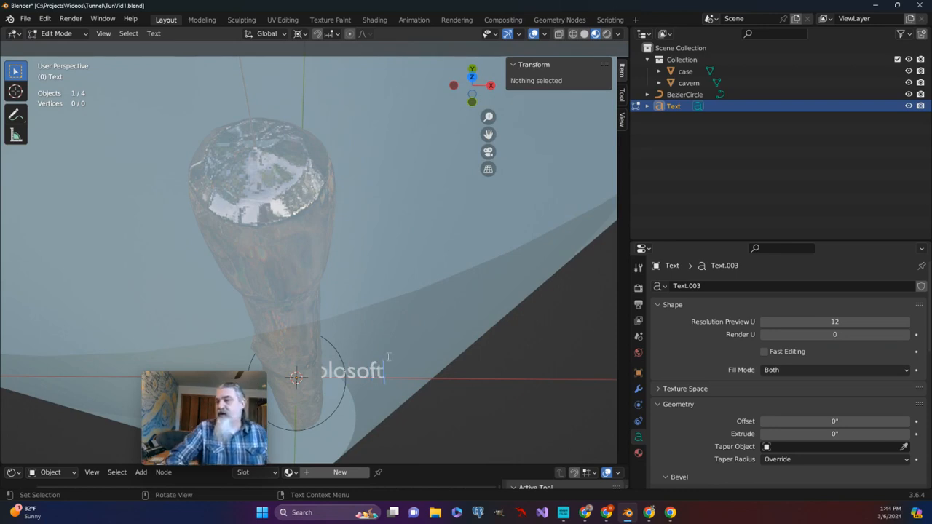
left_click(87, 34)
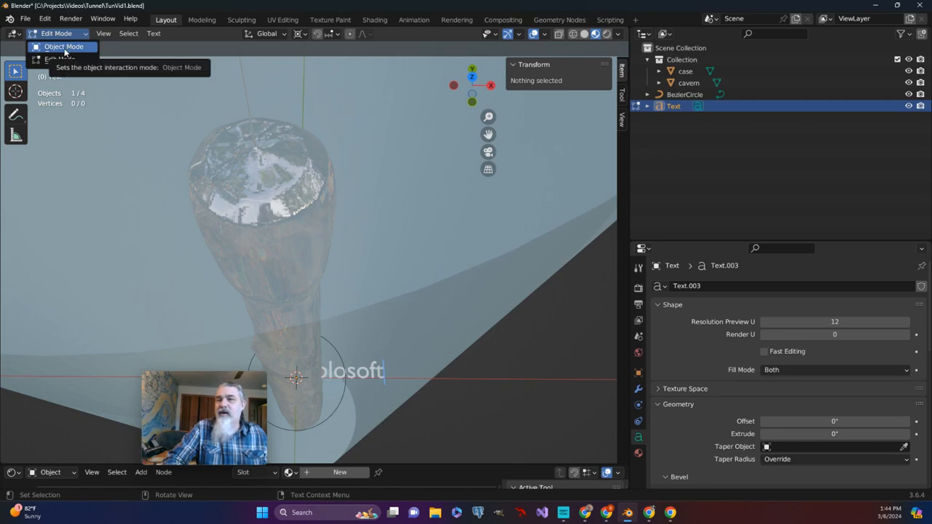
left_click(64, 48)
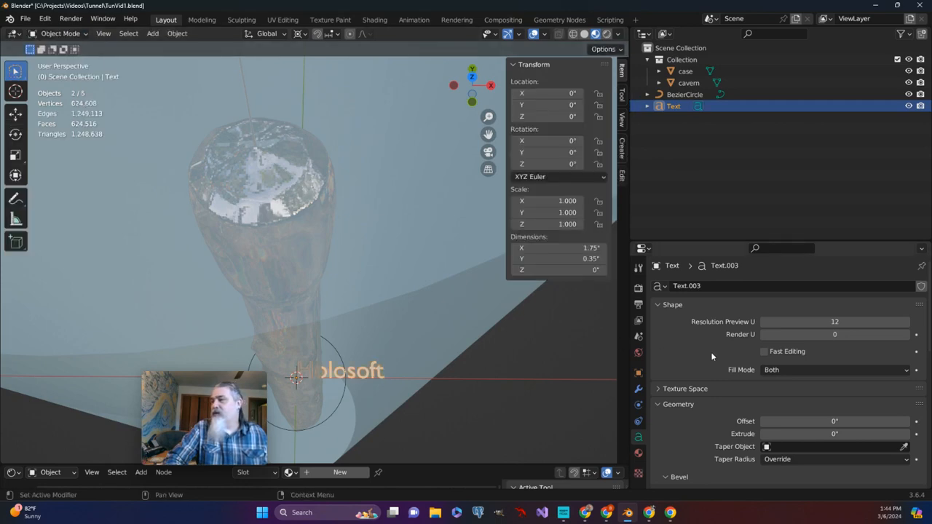
- Add a Curve modifier to the Holosoft text with BezierCircle as its curve object
left_click(639, 389)
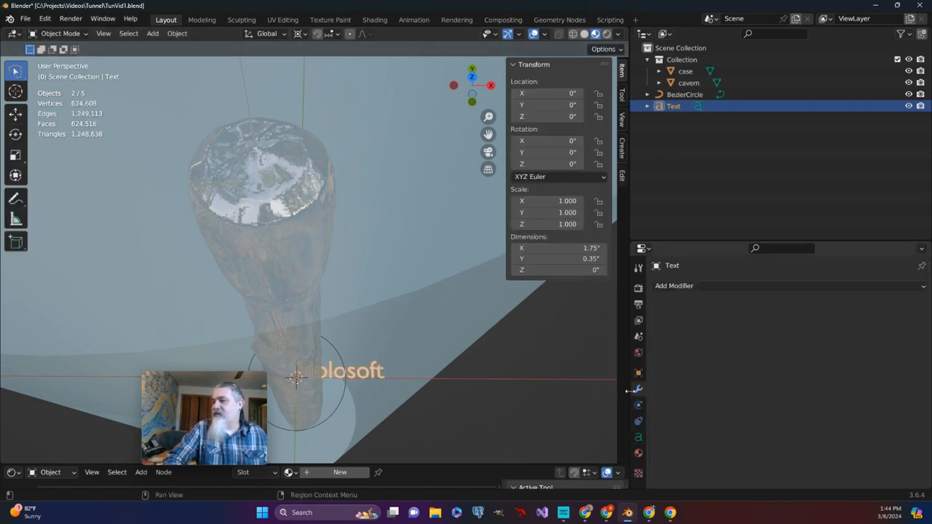
left_click(680, 285)
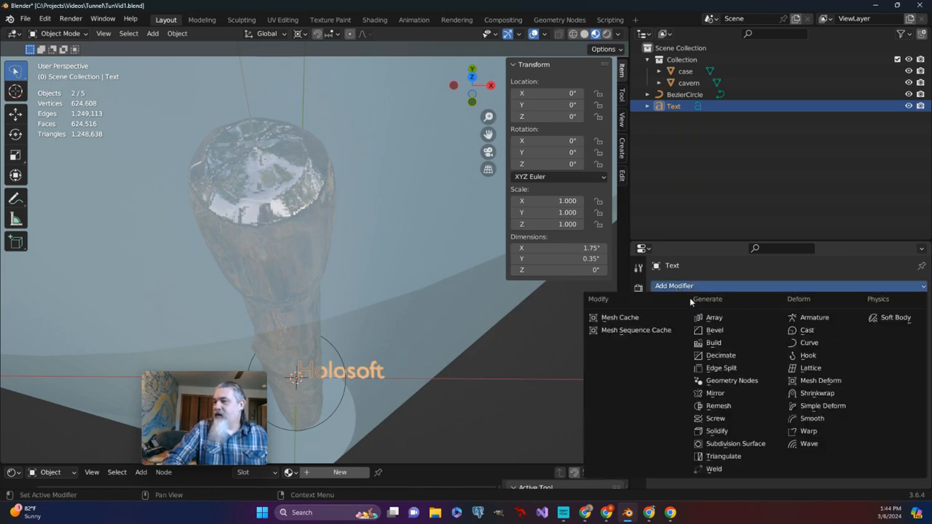
left_click(802, 344)
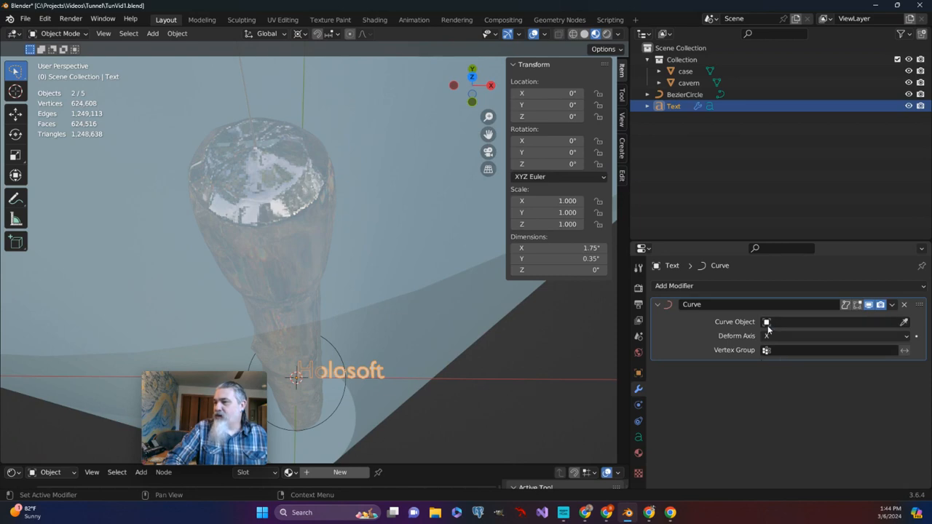
left_click(775, 323)
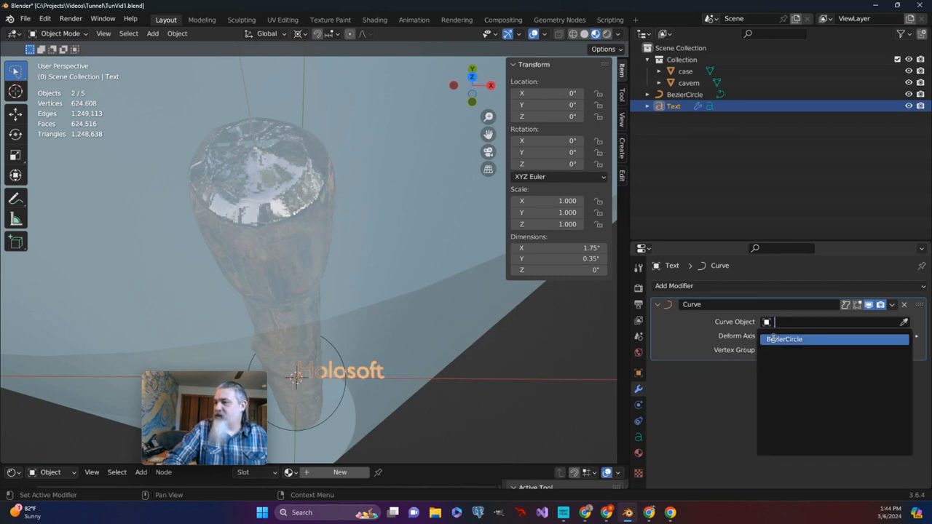
left_click(772, 340)
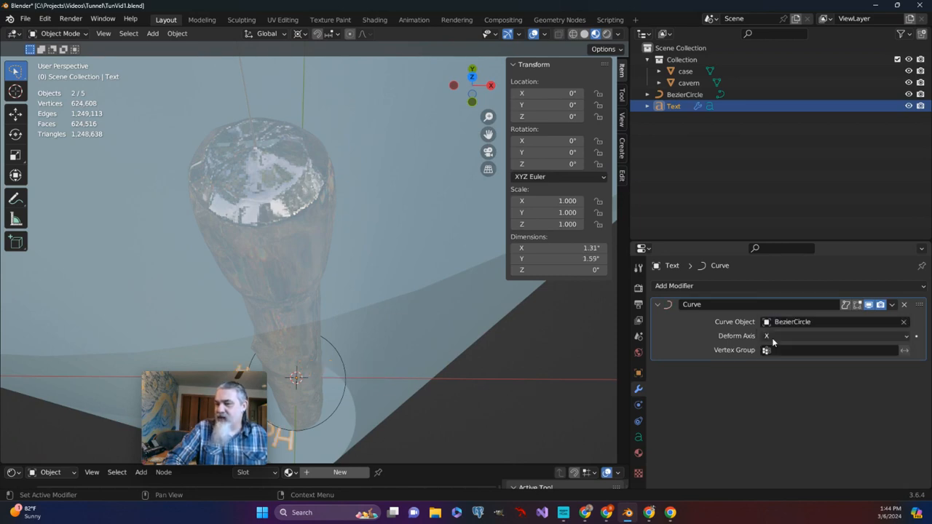
- Set the BezierCircle's scale to 1.25 in X and Y so the curved text sits farther out on the rim
middle_click_drag(498, 367, 445, 292)
key("KP_7")
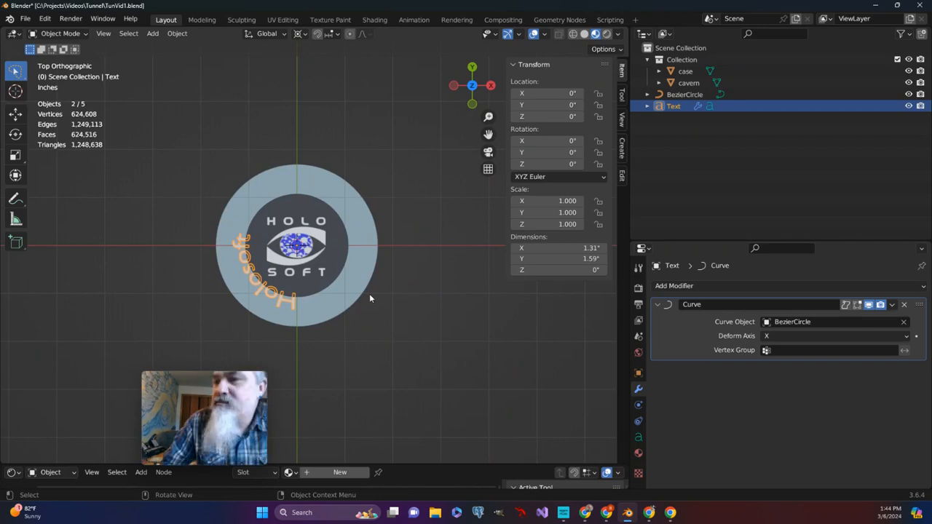
scroll(336, 331, "up", 2)
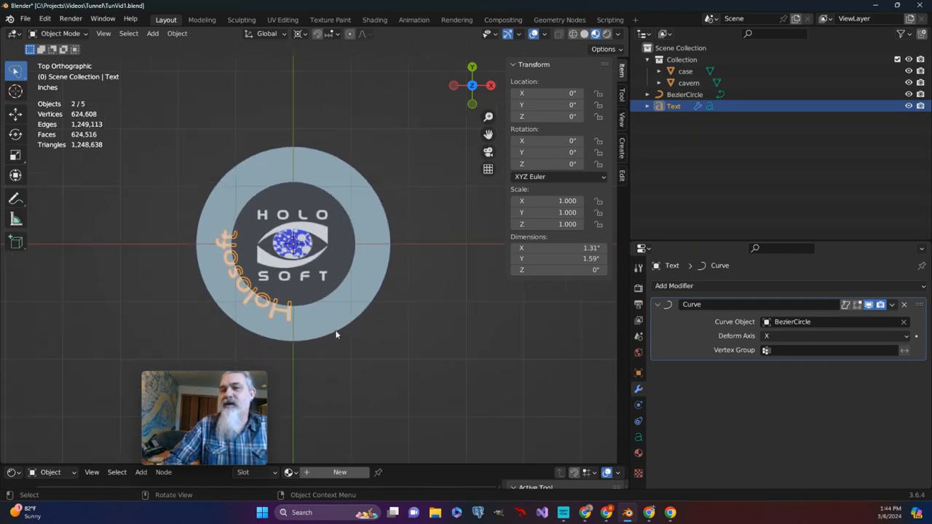
middle_click_drag(335, 330, 369, 337)
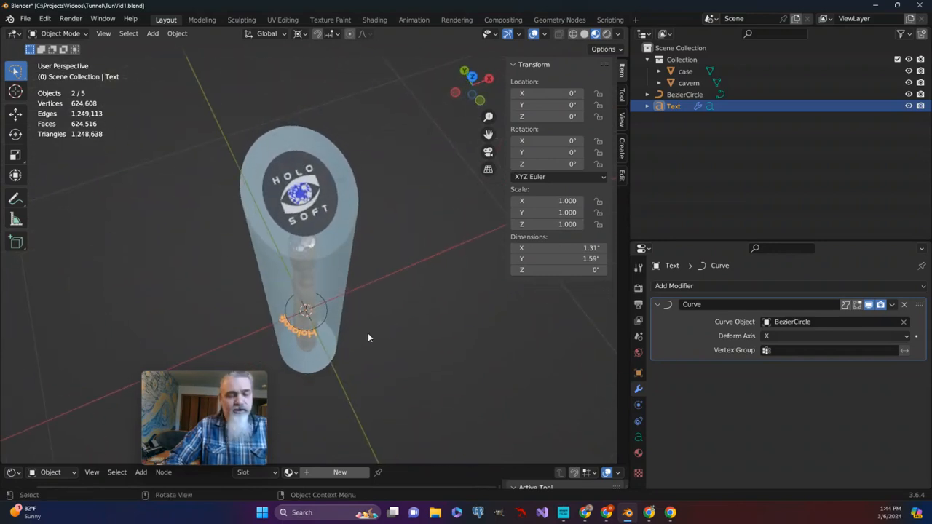
key("KP_7")
scroll(367, 354, "up", 6)
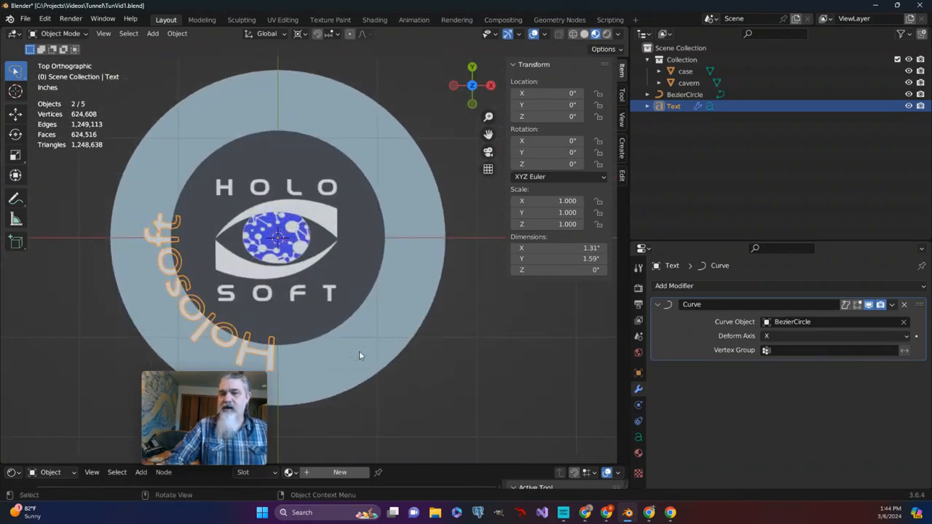
left_click(685, 94)
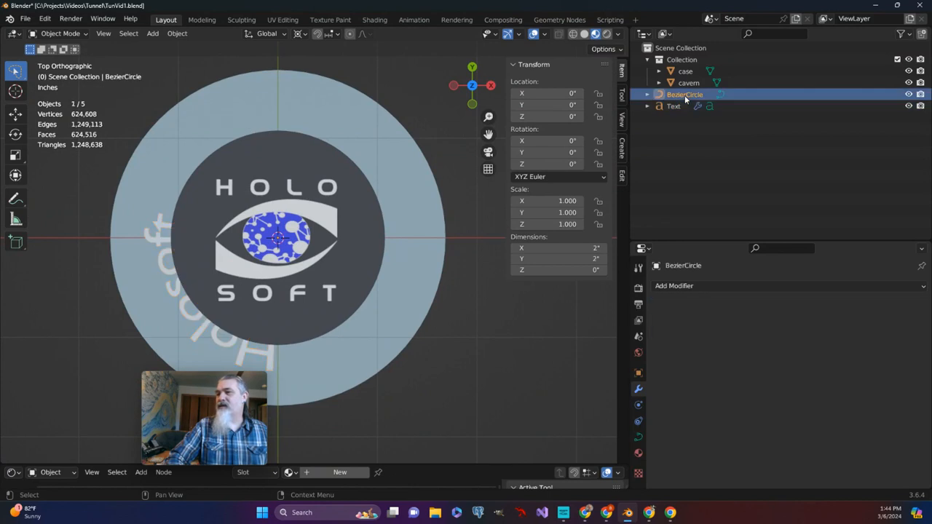
left_click(553, 202)
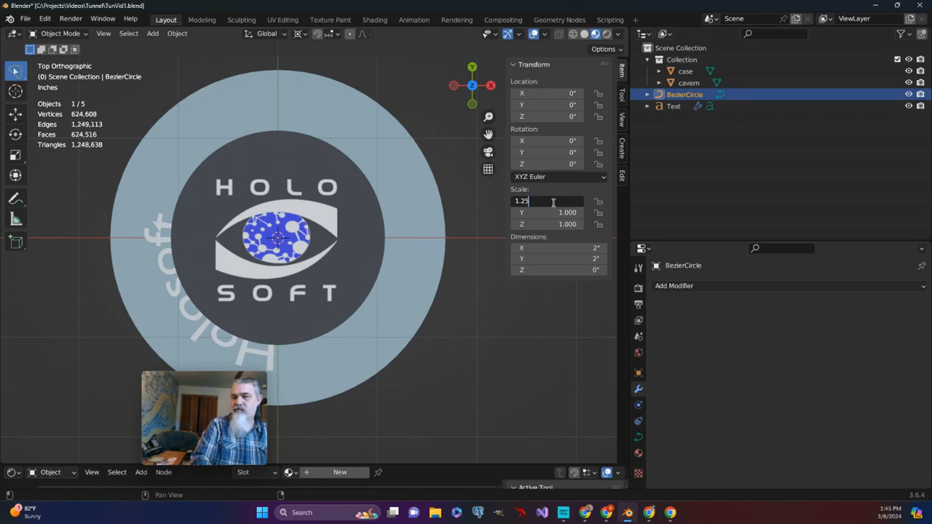
key("Tab")
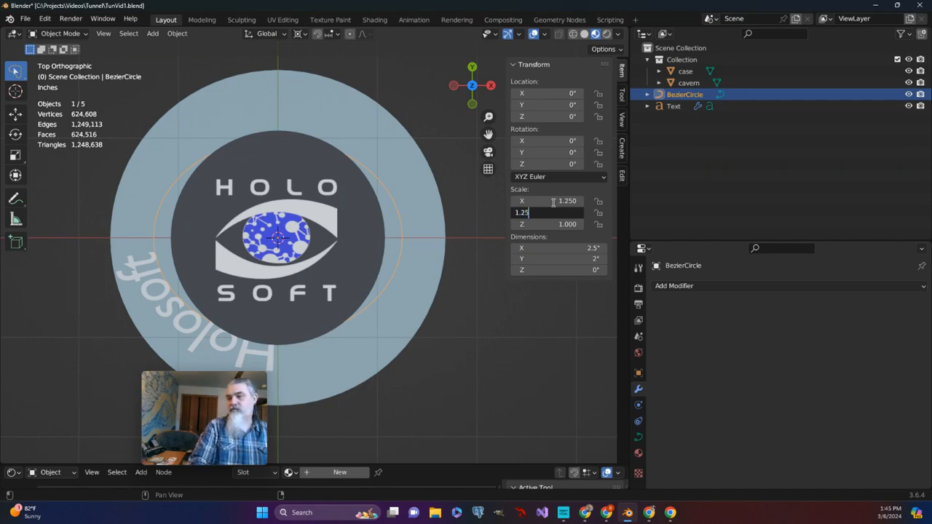
key("Tab")
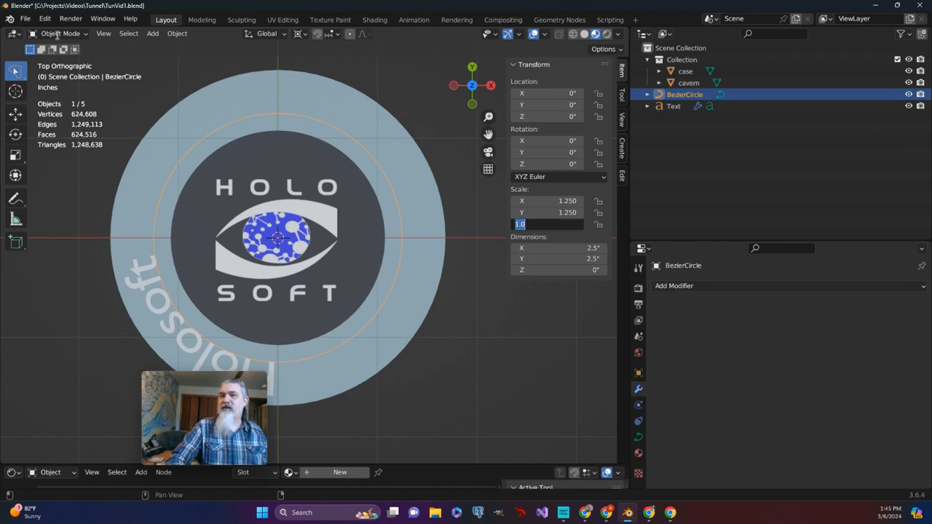
left_click(684, 96)
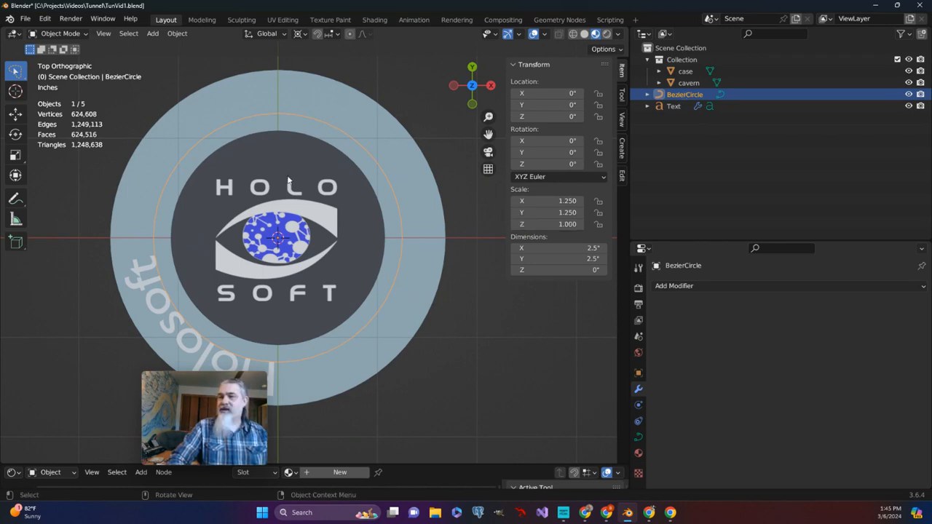
- Inspect the BezierCircle's control points and normals in Edit Mode and return to Object Mode
key("Tab")
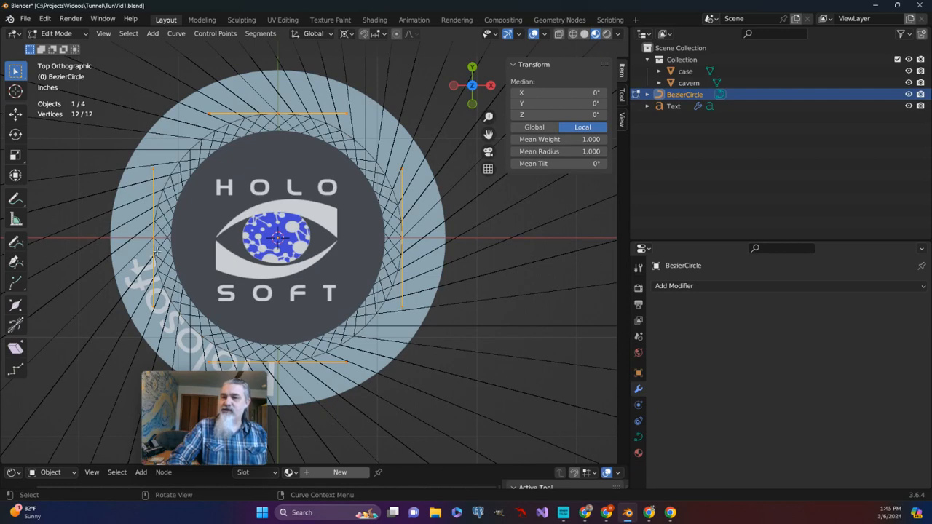
scroll(314, 271, "down", 2)
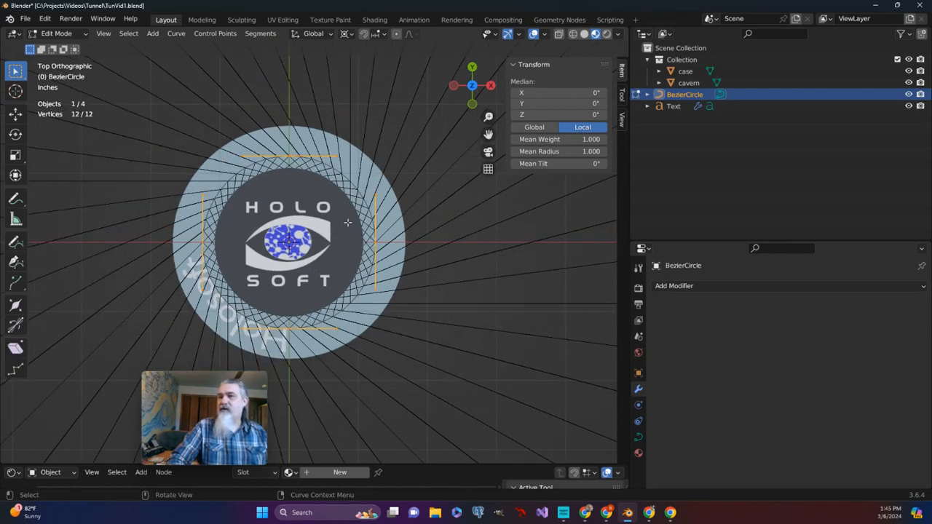
key("Tab")
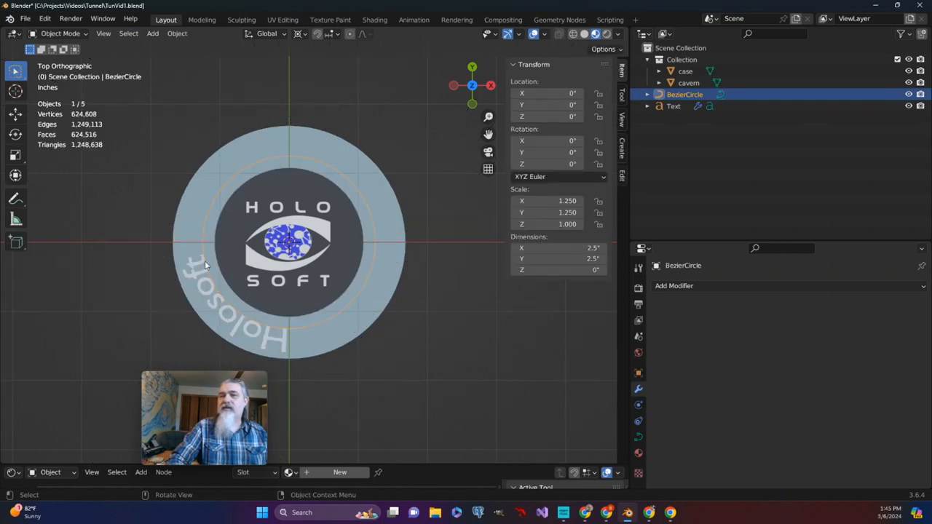
- Move the Holosoft text along X to about 3.068" so it slides around the circle to the top of the rim
left_click(674, 106, "ctrl")
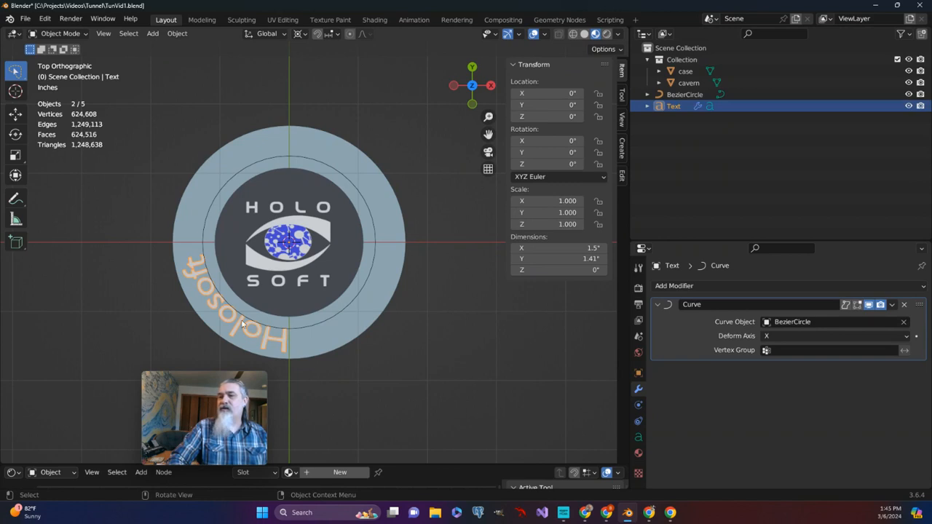
left_click(15, 113)
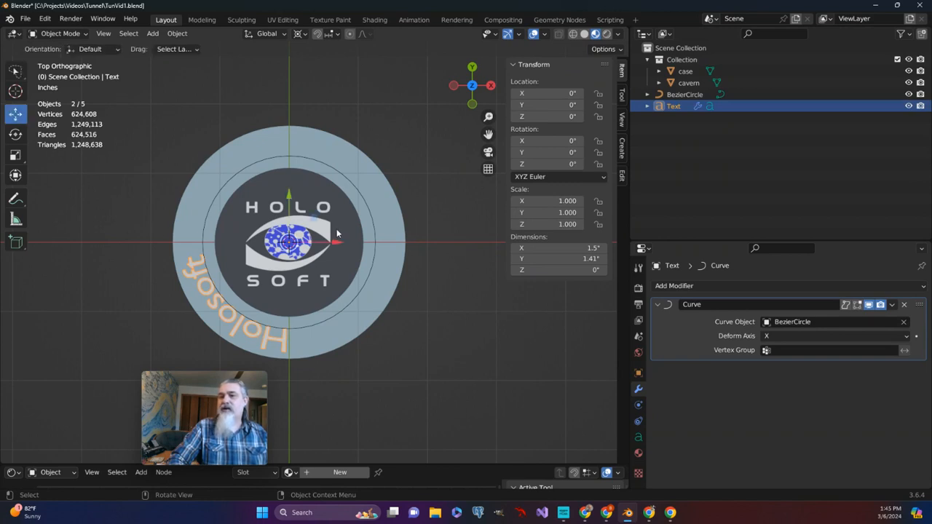
left_click_drag(337, 244, 550, 252)
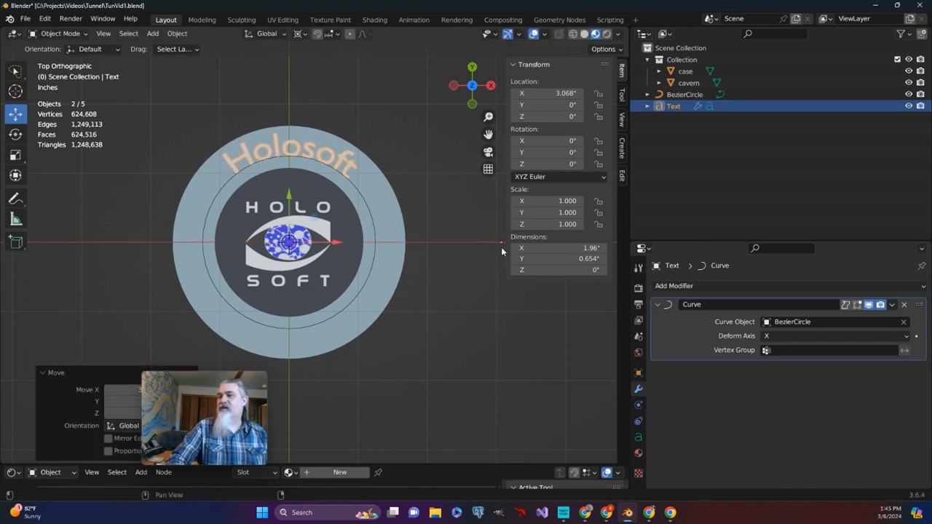
scroll(495, 262, "down", 5)
scroll(475, 284, "up", 2)
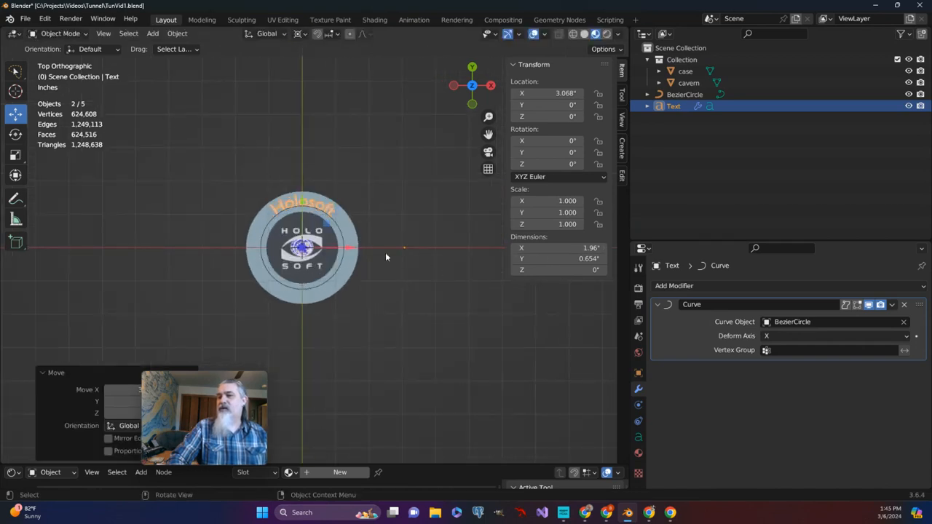
scroll(345, 258, "up", 4)
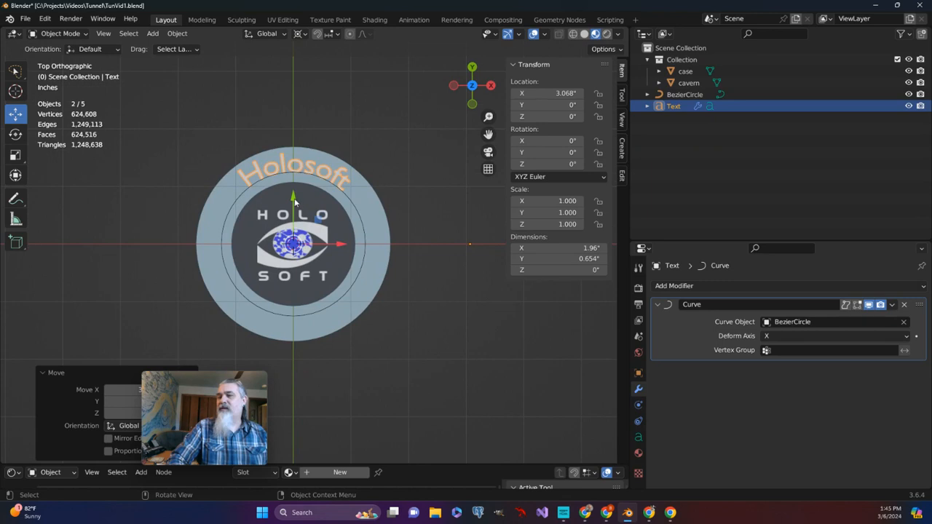
- Shift the Holosoft text along Y to about -0.05" to adjust its distance from the circle
left_click_drag(294, 202, 331, 201)
scroll(353, 241, "up", 1)
scroll(353, 242, "up", 1)
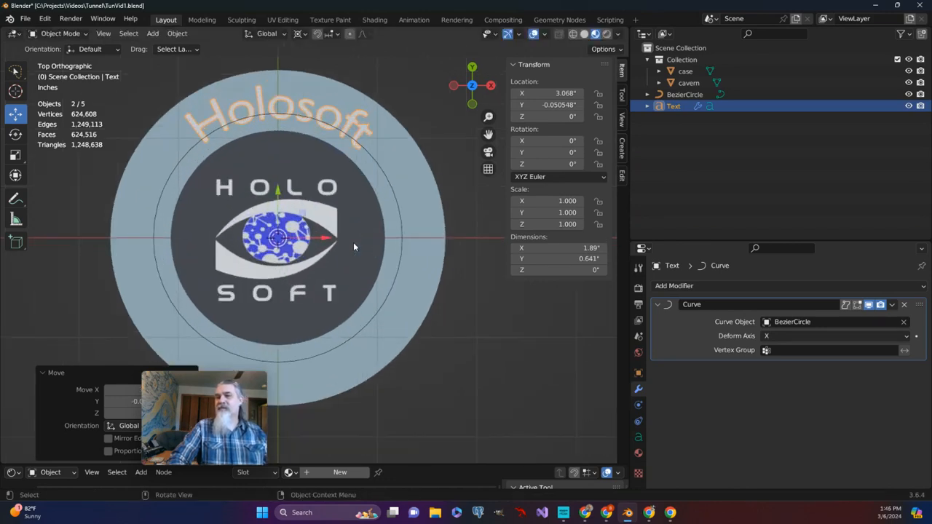
scroll(353, 242, "down", 3)
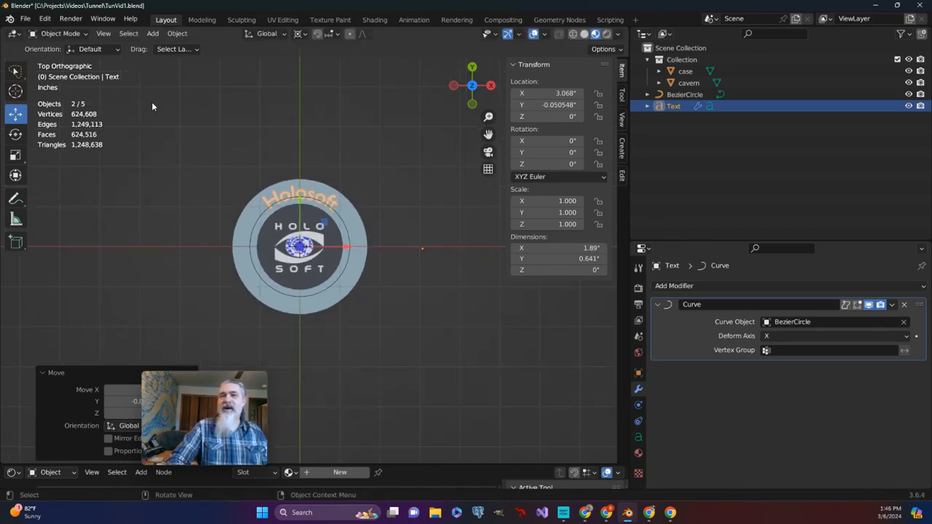
- Switch the direction of the BezierCircle's spline in Edit Mode and return to Object Mode
left_click(677, 94)
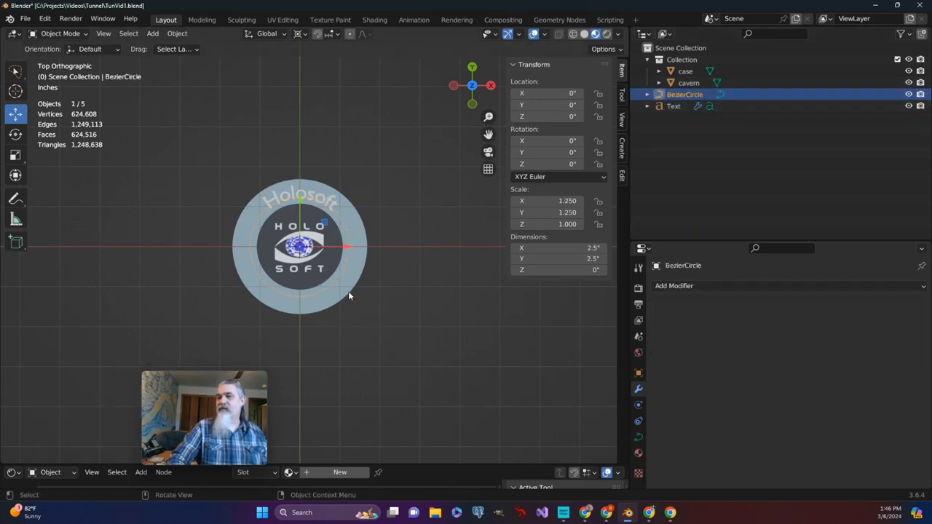
scroll(346, 292, "up", 3)
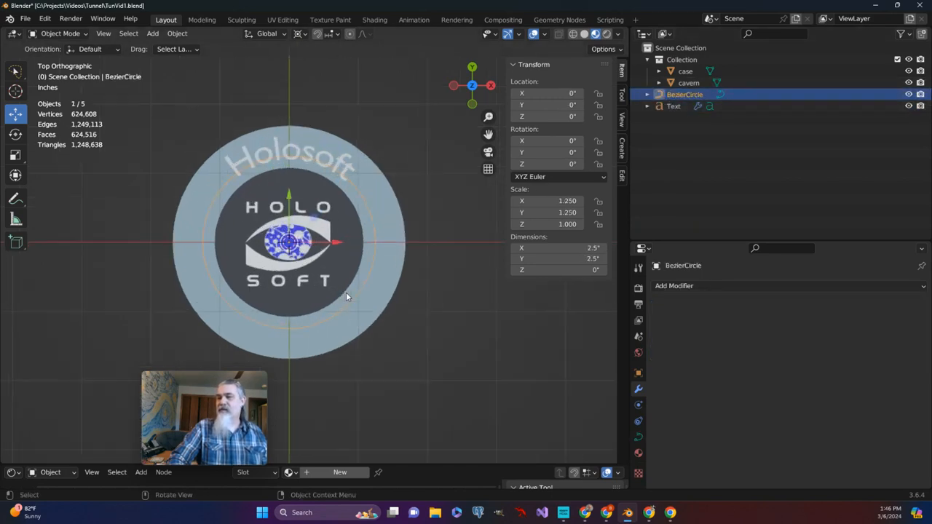
left_click(86, 34)
left_click(60, 59)
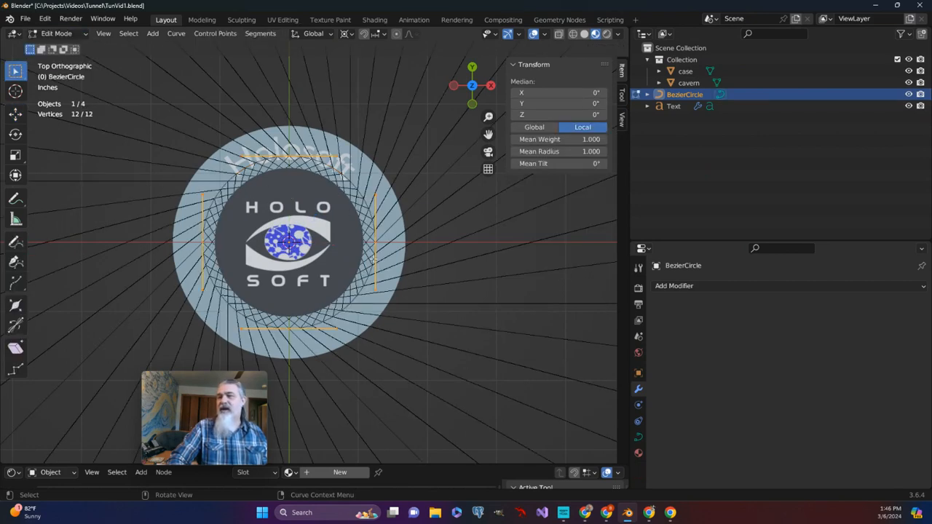
left_click(544, 35)
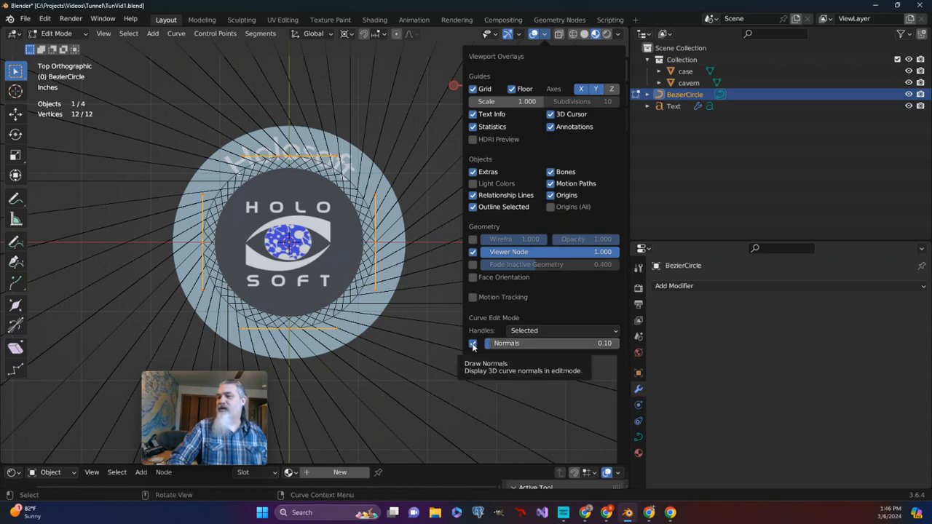
left_click(268, 35)
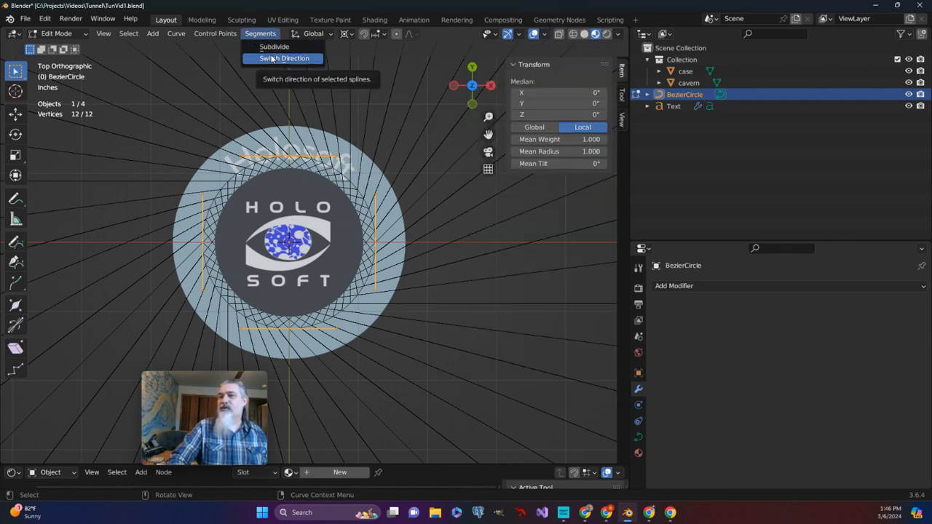
left_click(271, 56)
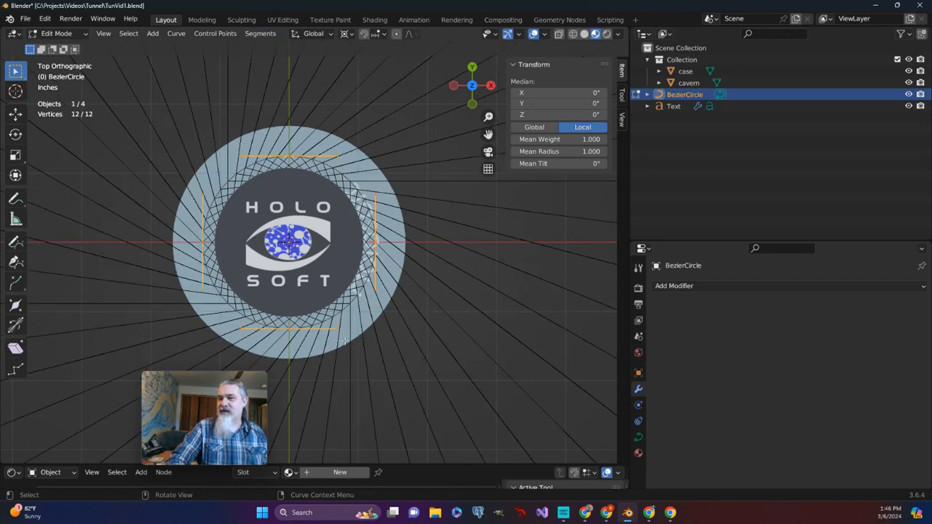
scroll(344, 341, "up", 2)
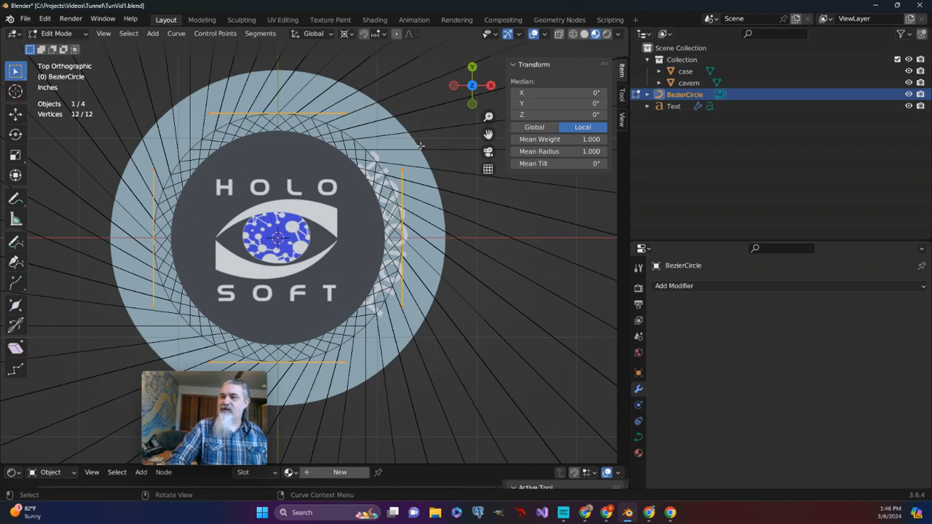
left_click(677, 107)
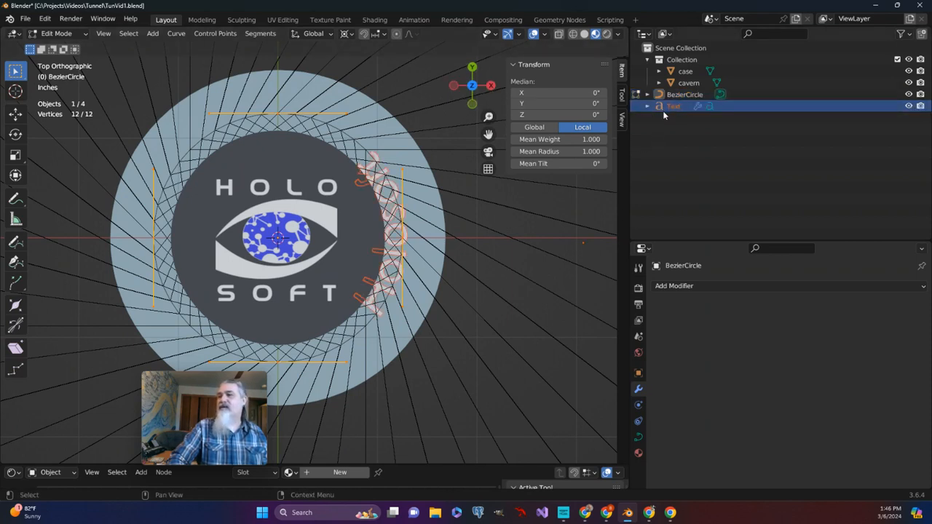
left_click(674, 97)
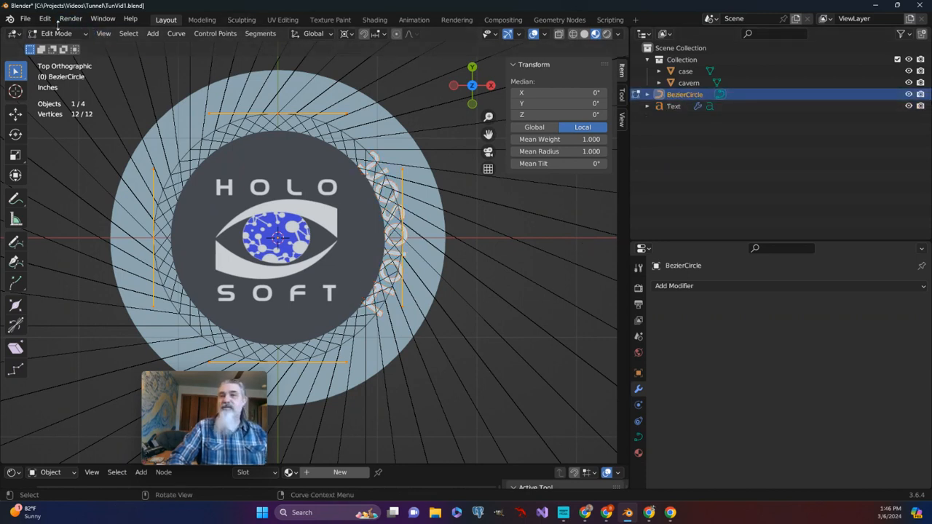
key("Tab")
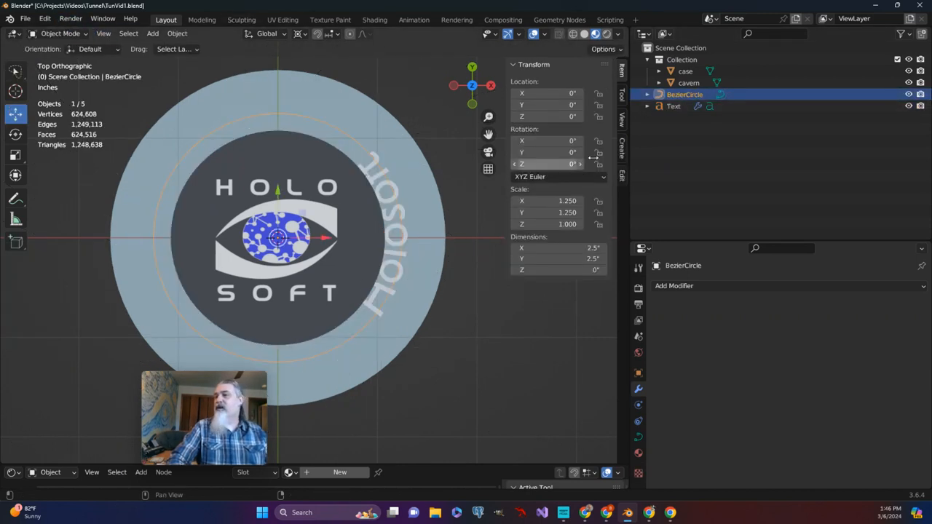
- Move the Holosoft text to about 1.079" in X and -0.236" in Y, placing it upright along the bottom of the rim
left_click(671, 105, "ctrl")
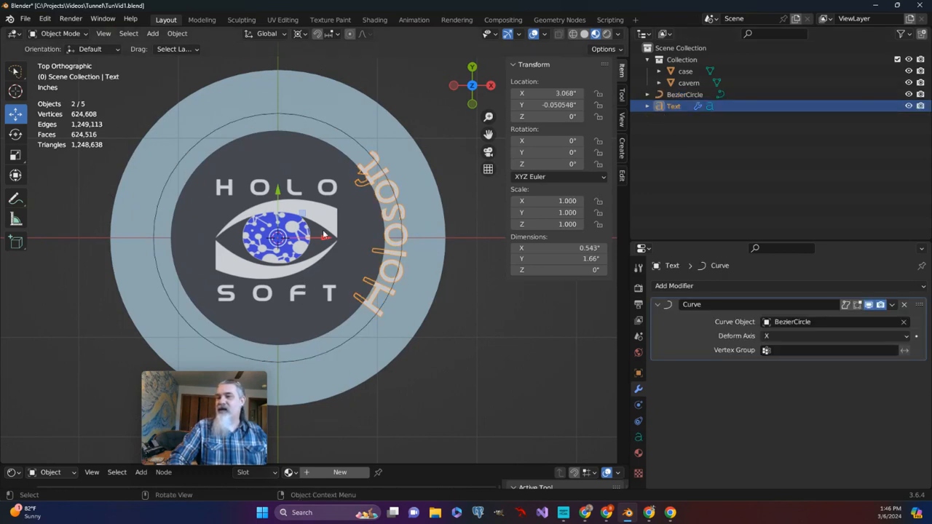
left_click_drag(324, 241, 122, 274)
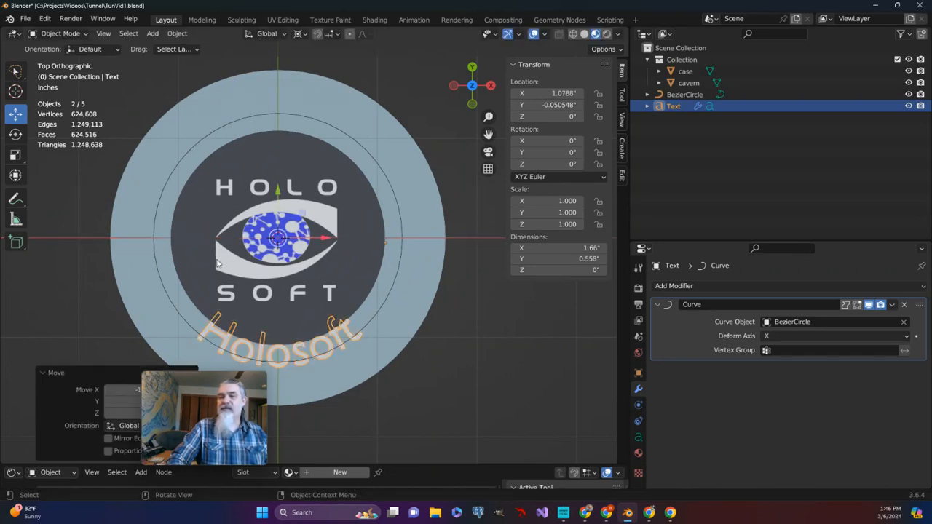
left_click_drag(277, 195, 272, 212)
middle_click_drag(287, 302, 287, 384)
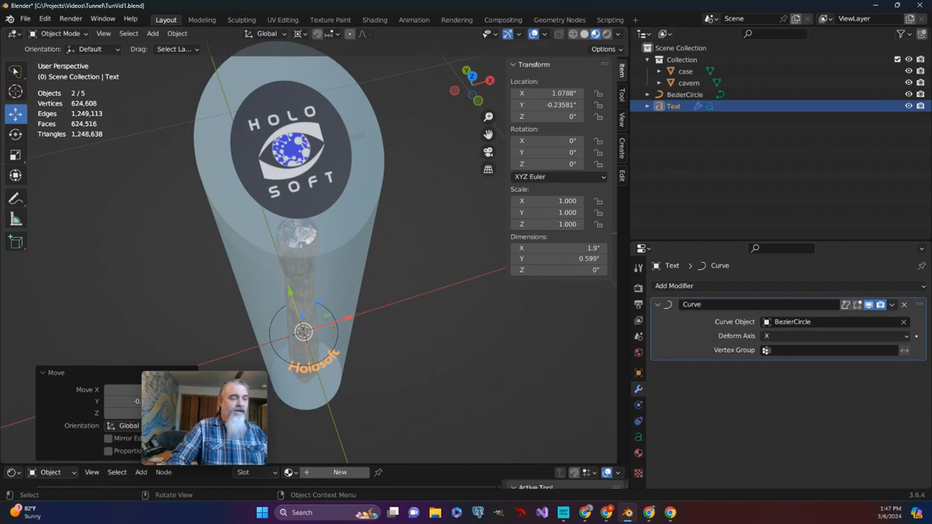